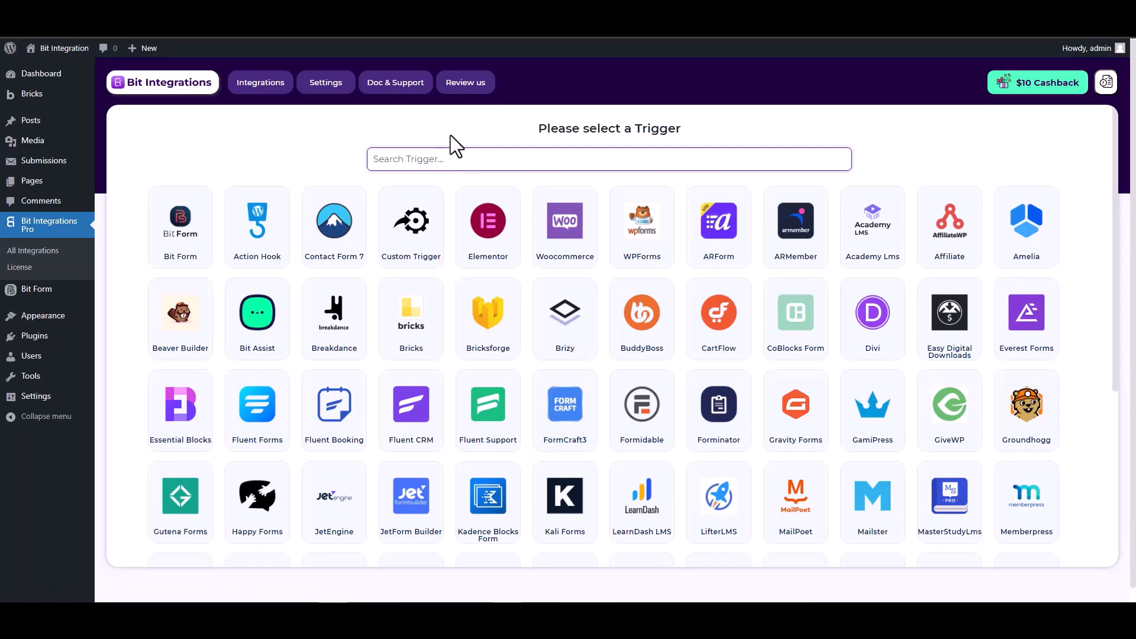
Step: Pick Bricksforge as the trigger and start fetching to capture a form submission
text(br)
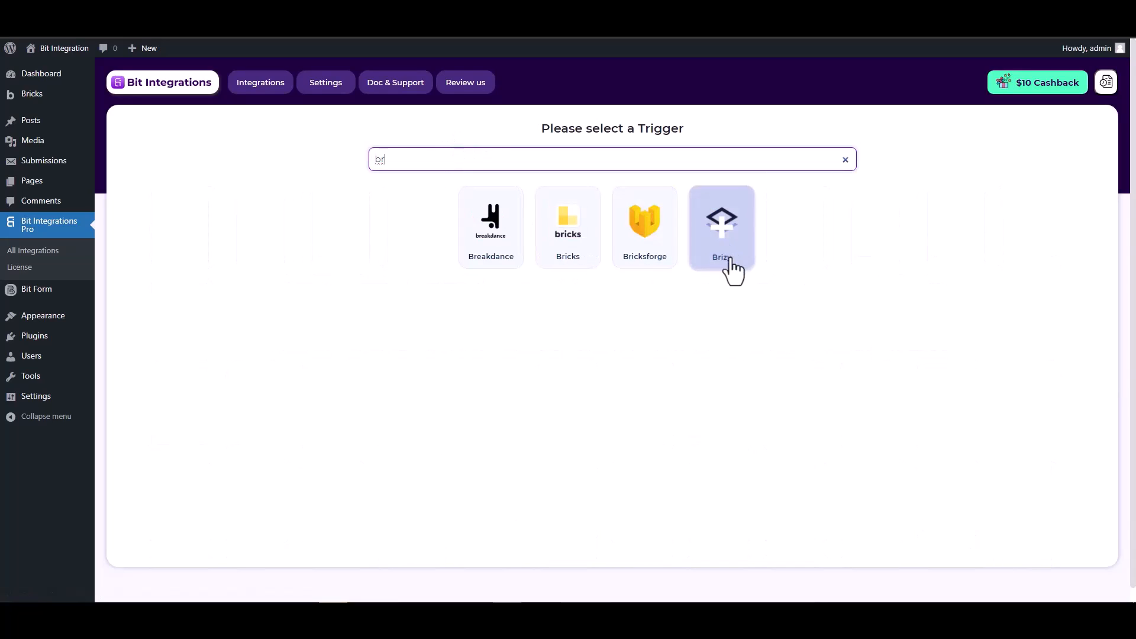
click(651, 254)
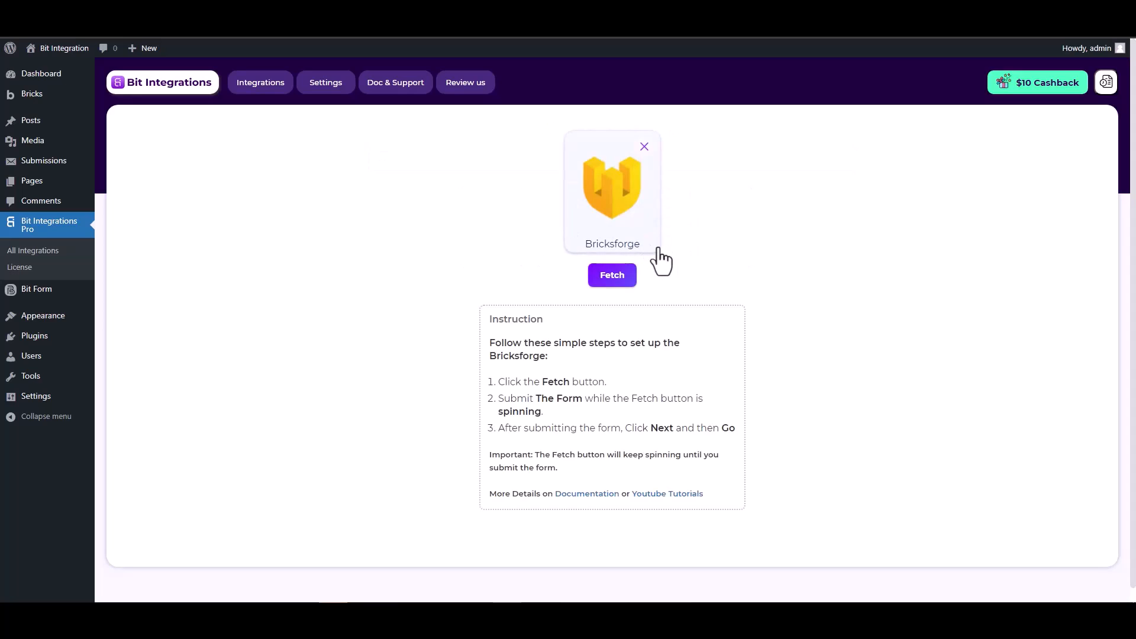
click(599, 283)
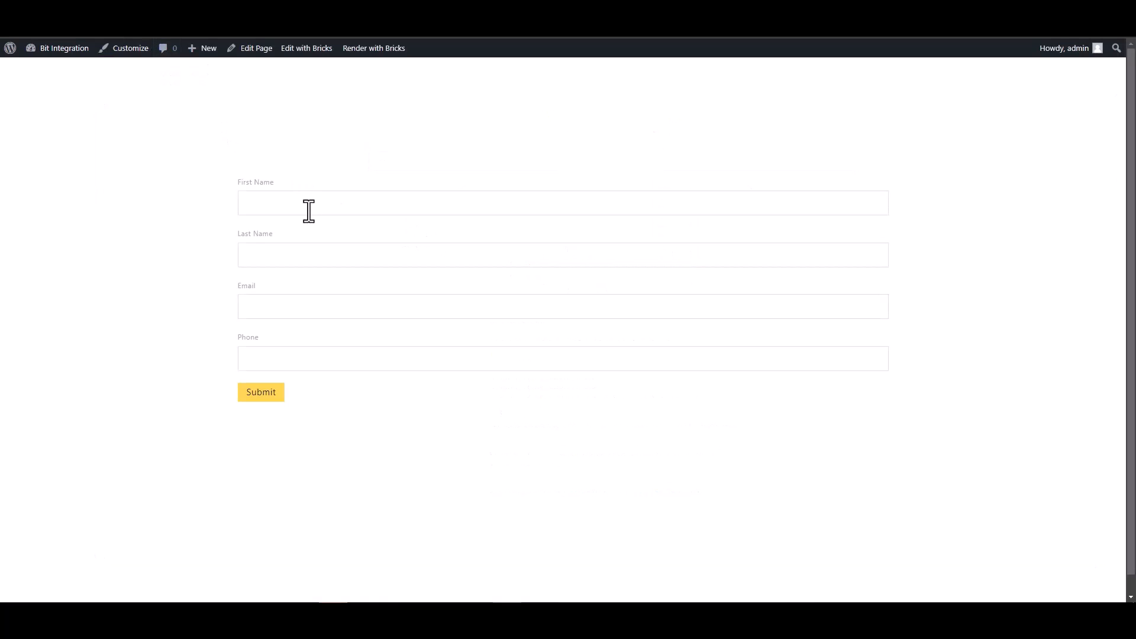
Step: Fill the Bricks form with a test first name, last name, email and phone number
click(308, 211)
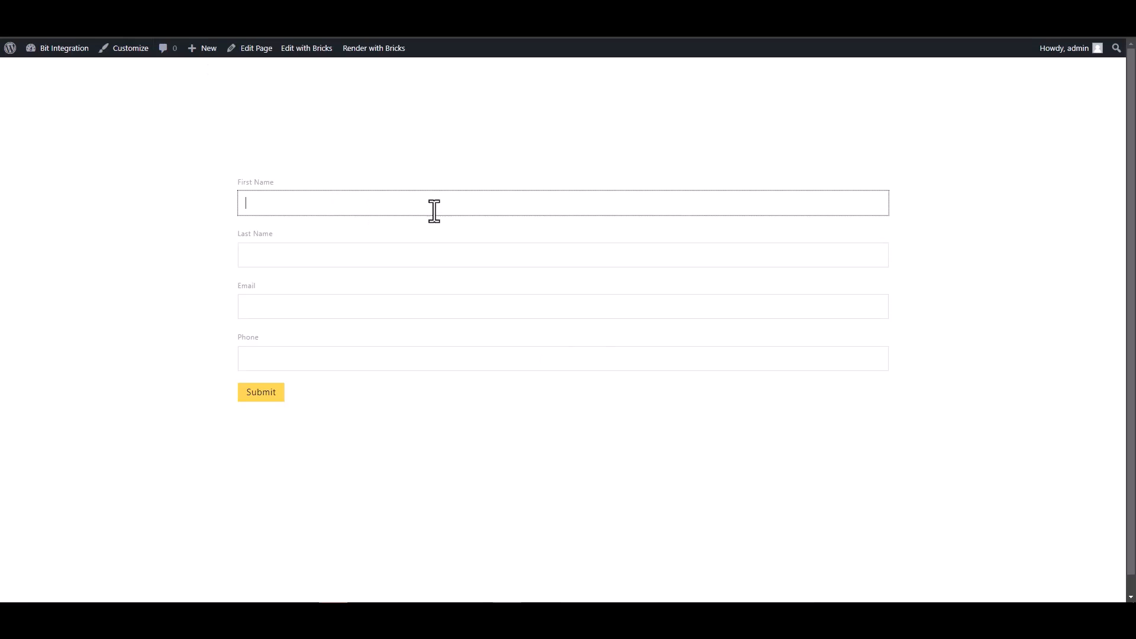
text(test)
click(657, 253)
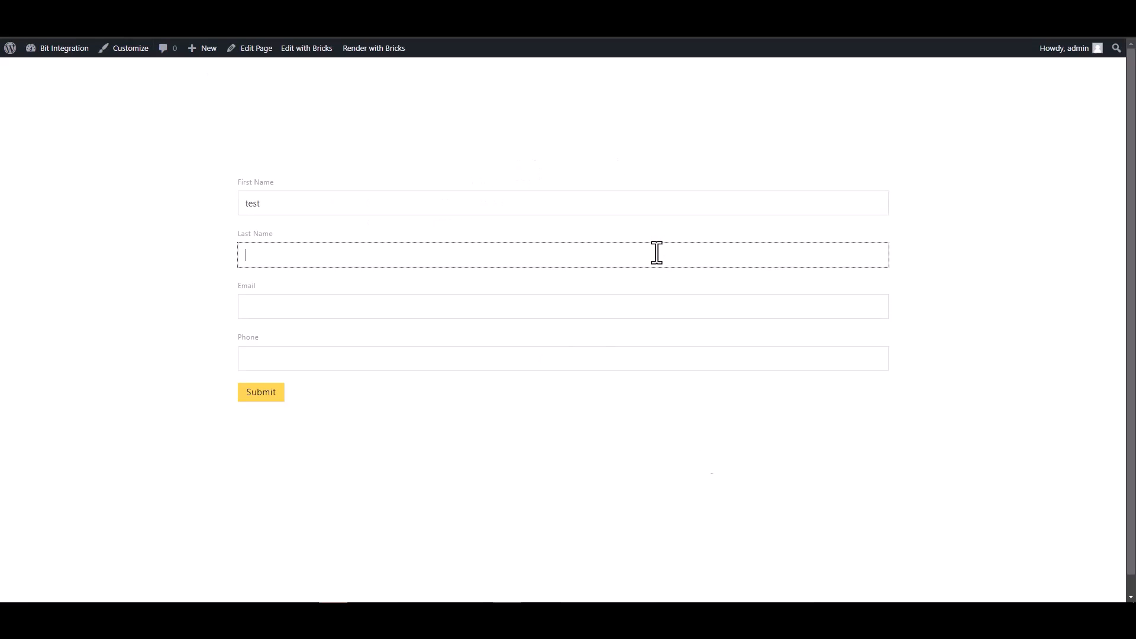
text(test1)
click(841, 309)
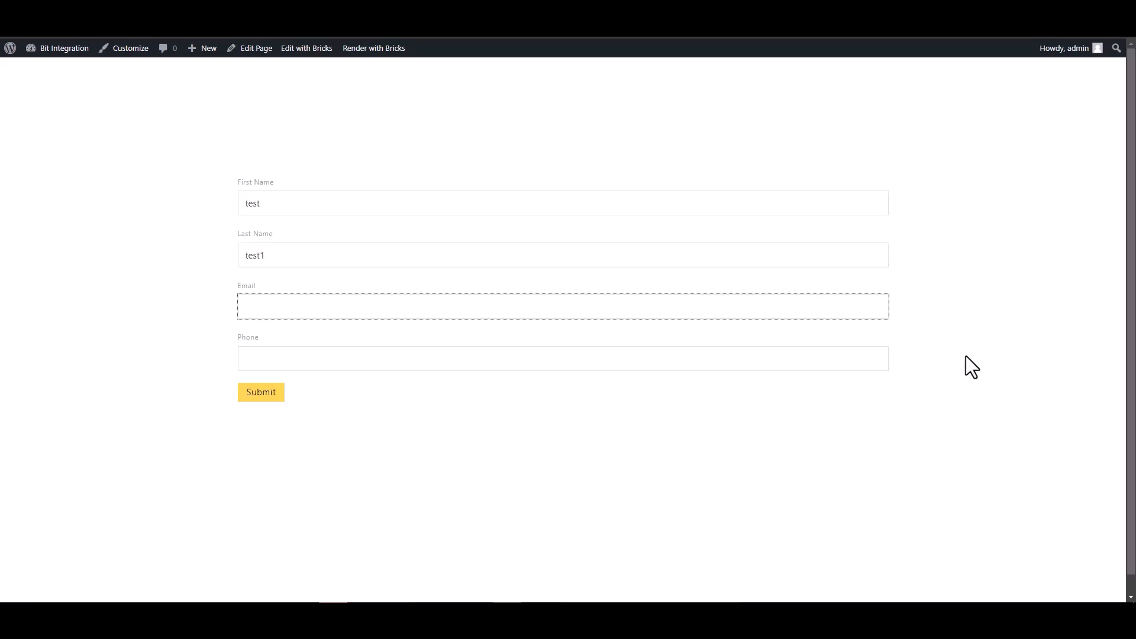
text(test@gmail.com)
click(788, 365)
text(1235)
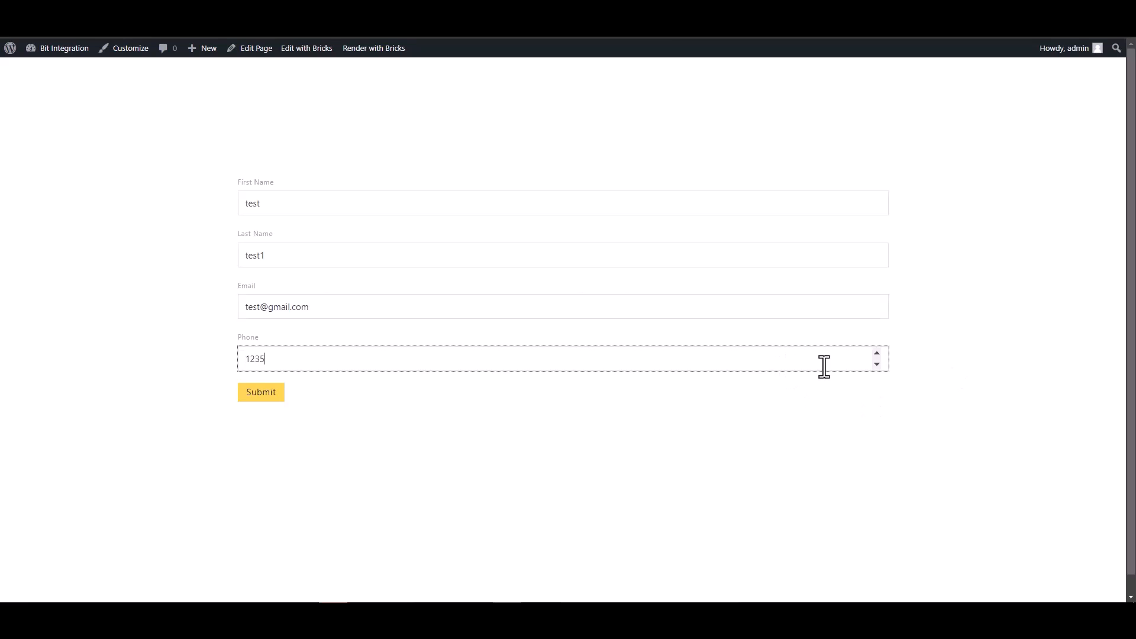
key(BackSpace)
text(456)
Step: Submit the test form and confirm the 'Message successfully sent' notice
click(276, 394)
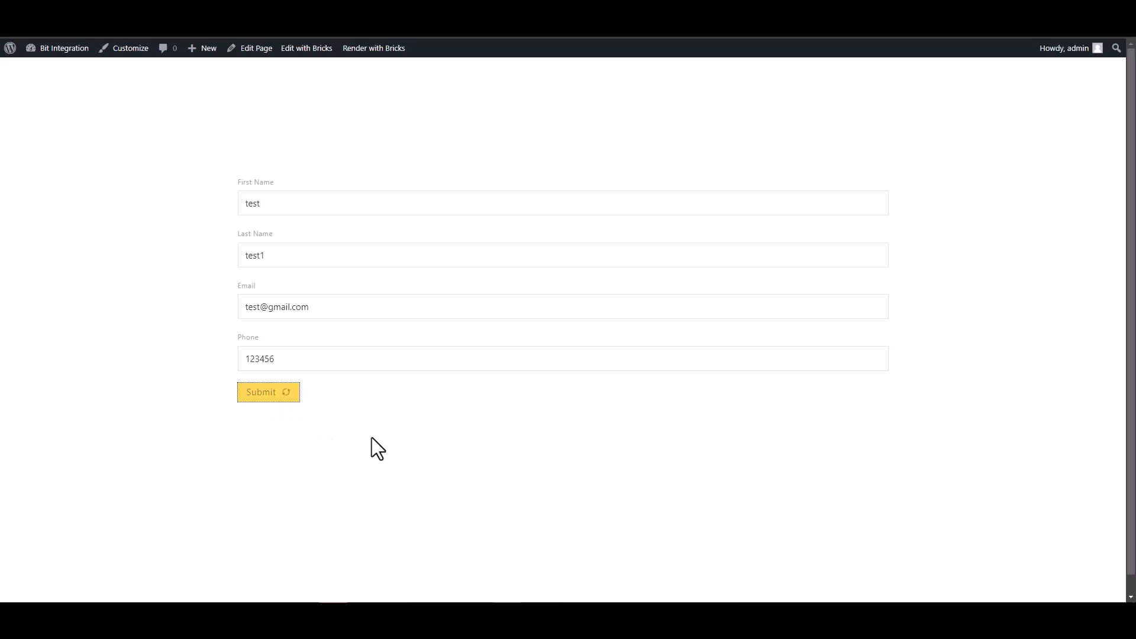
drag(312, 429, 530, 449)
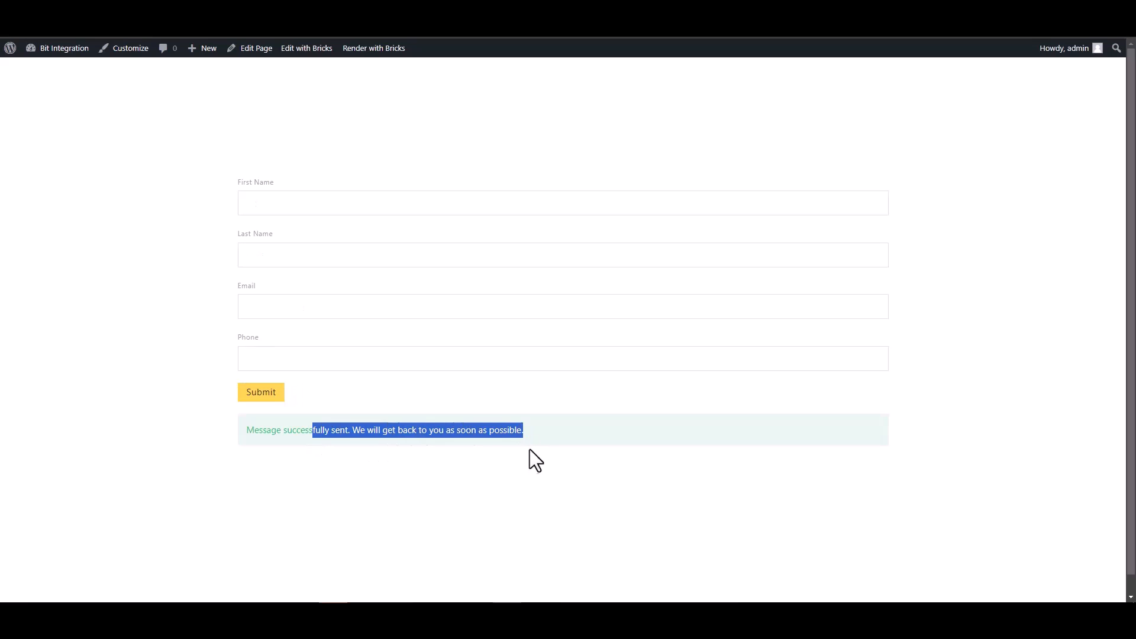
click(377, 482)
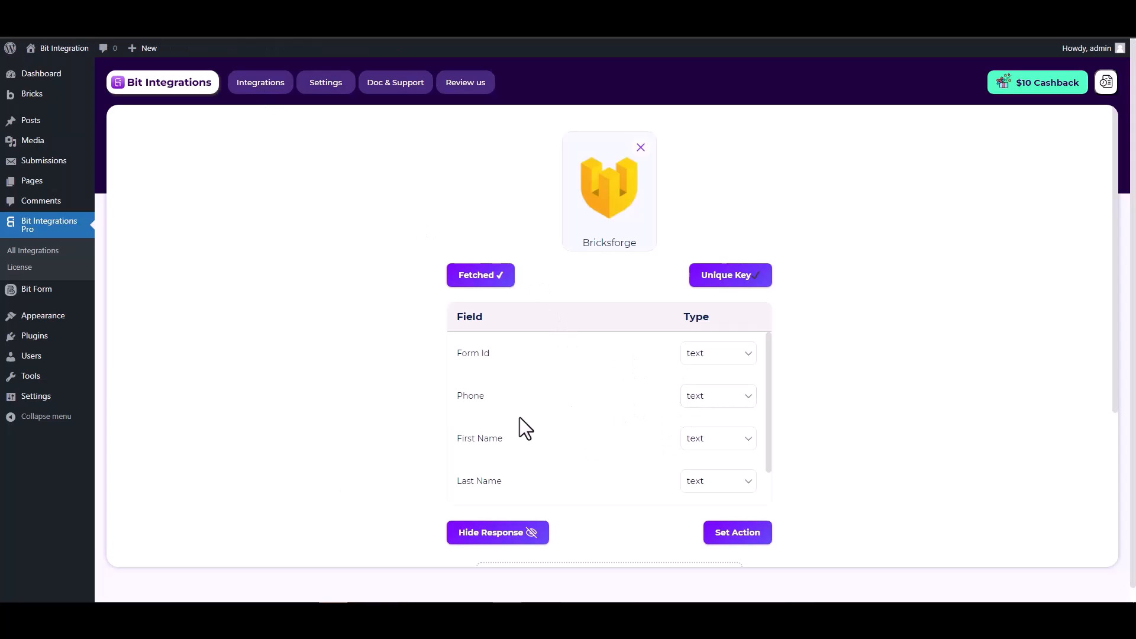
Step: Choose NutshellCRM as the action and open Nutshell CRM's API Keys settings page
scroll(668, 403, down, 1)
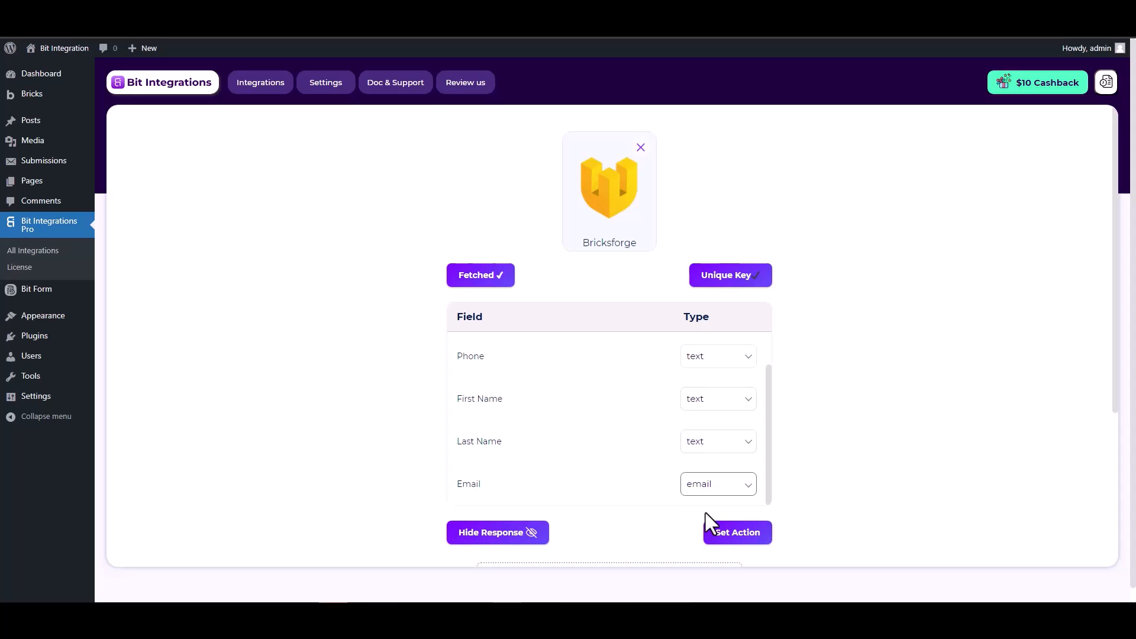
click(729, 533)
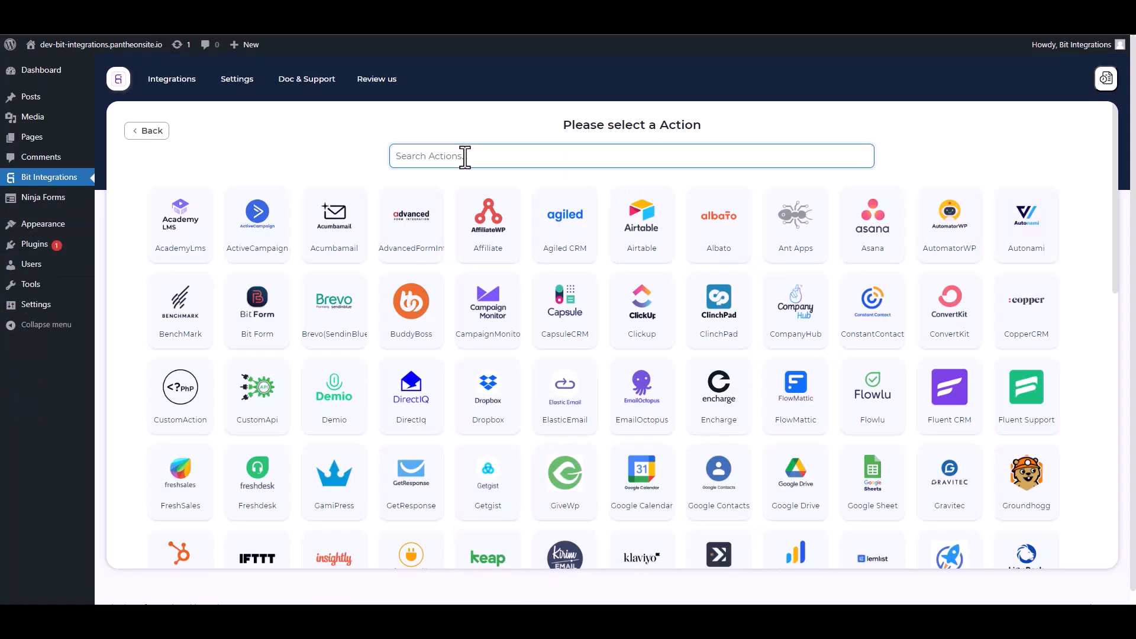
click(465, 155)
text(nut)
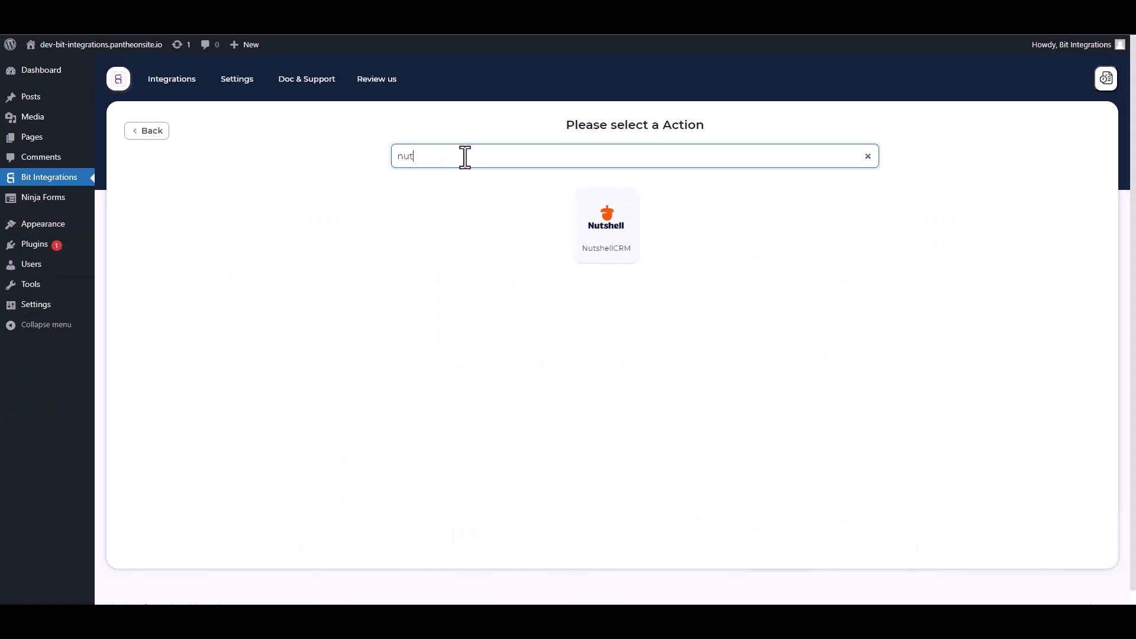
click(613, 230)
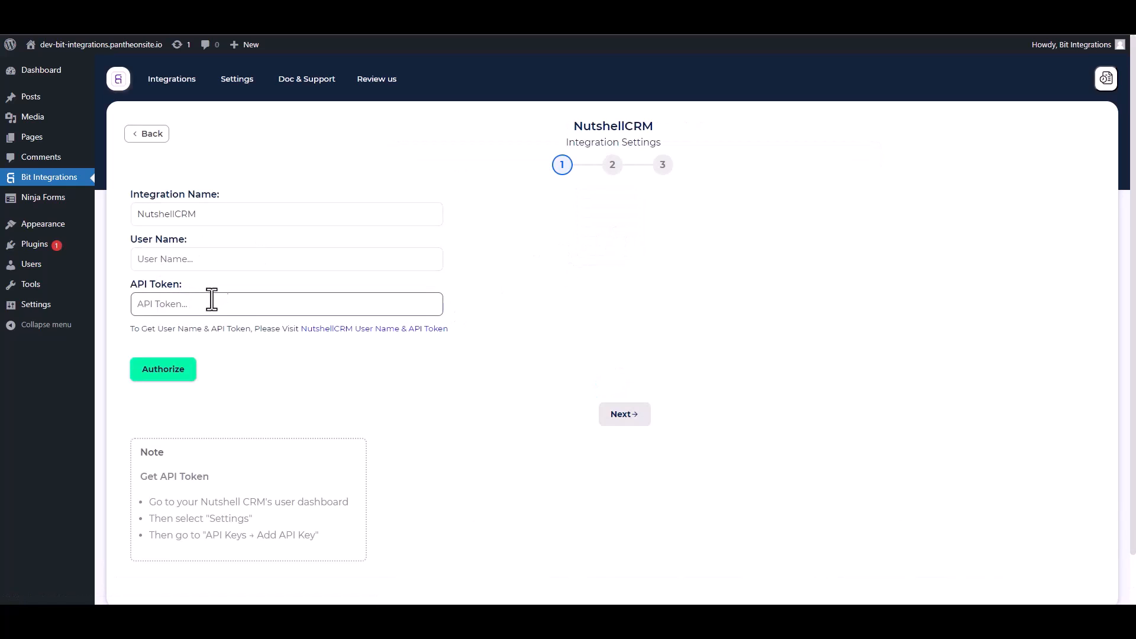
click(377, 332)
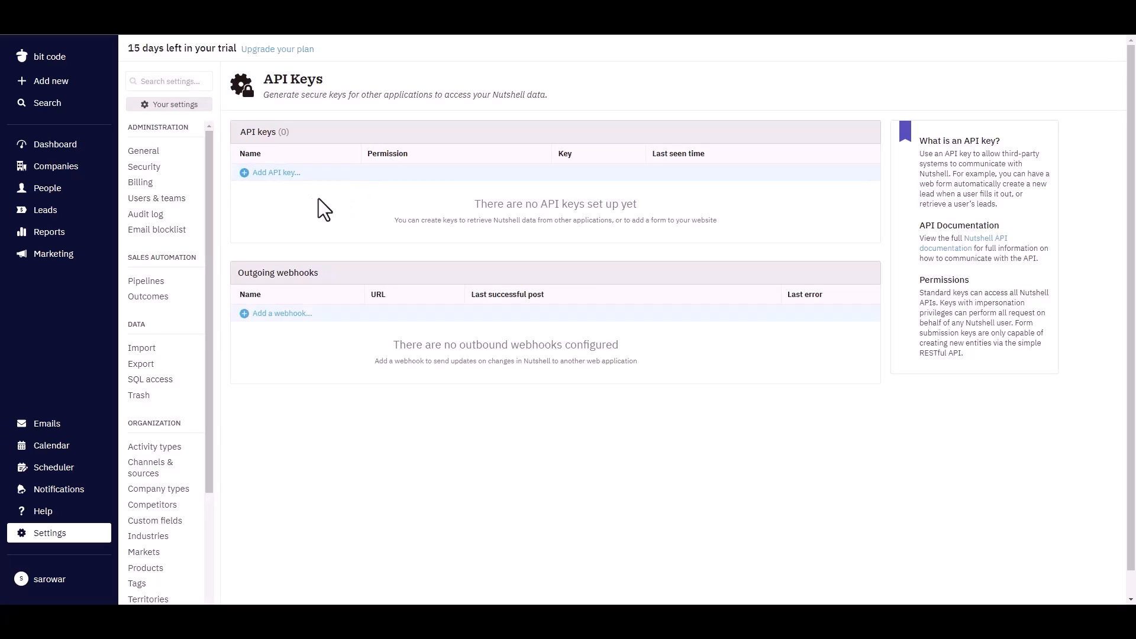
Step: Create a Nutshell API key named 'Bit Integrations' with API + user impersonation permission
click(287, 175)
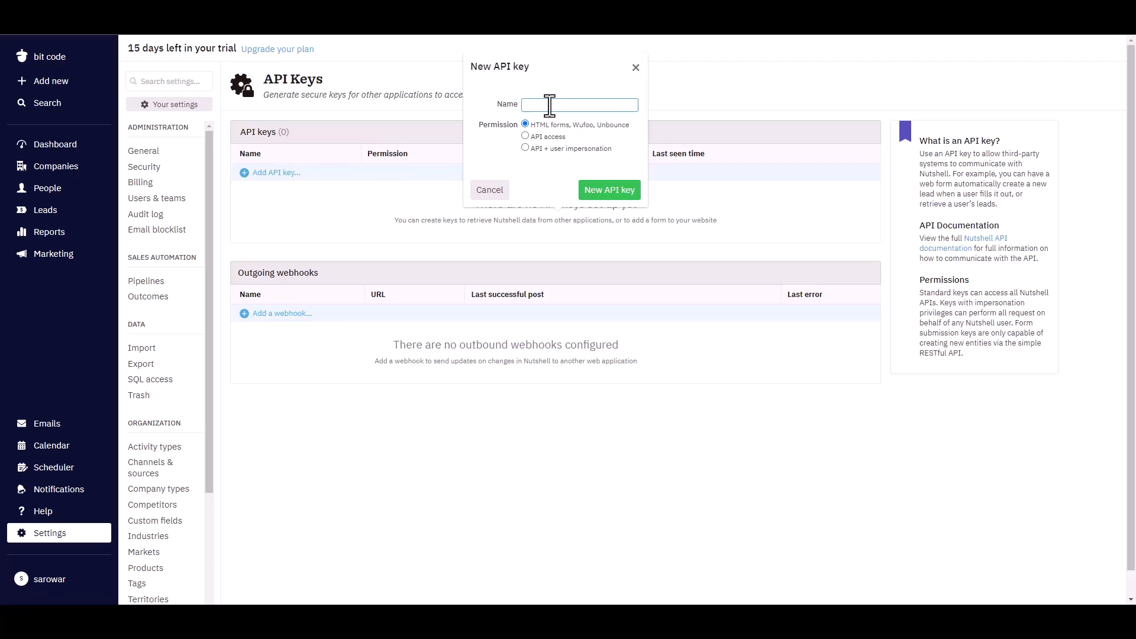
text(Bit Integrations)
click(525, 148)
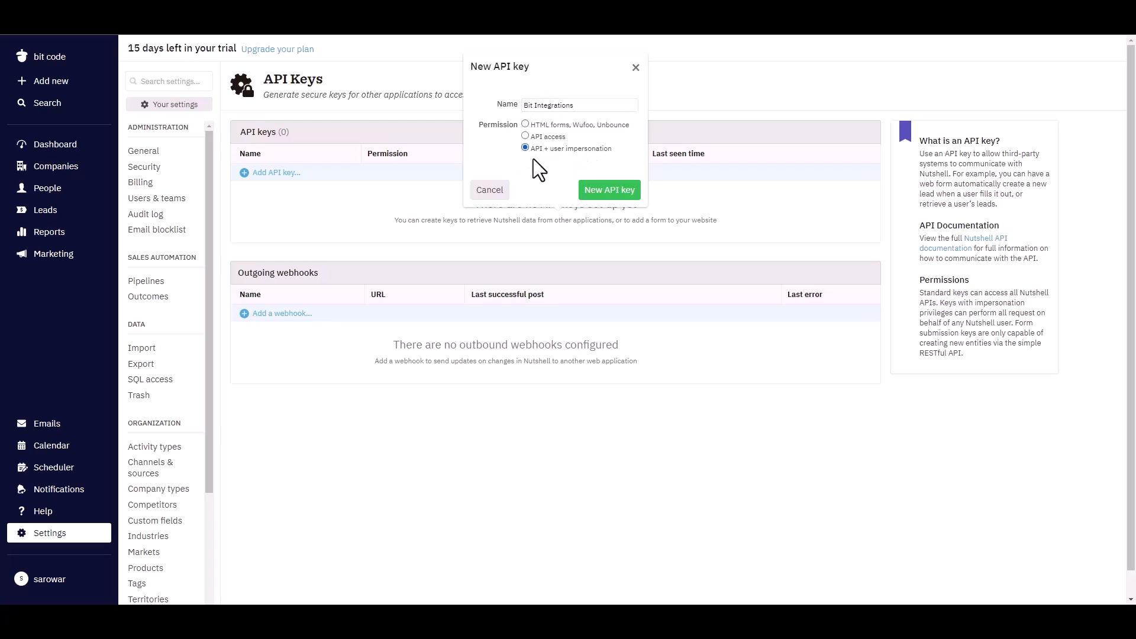
click(598, 192)
Step: Copy the new key's value into the integration's API Token field
click(589, 220)
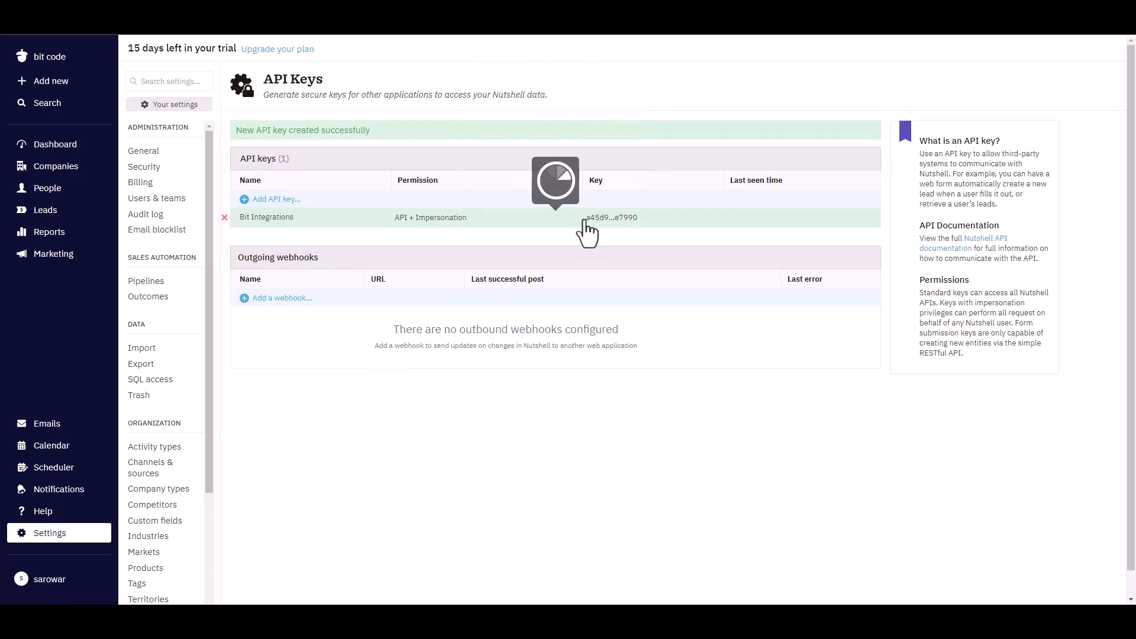
click(553, 170)
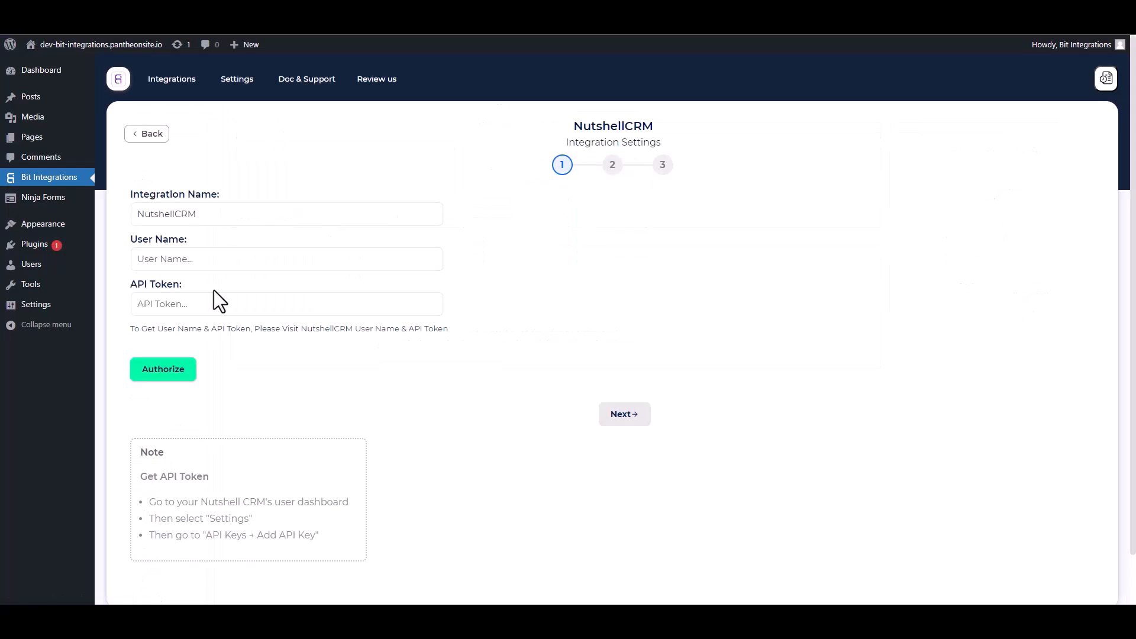
click(188, 304)
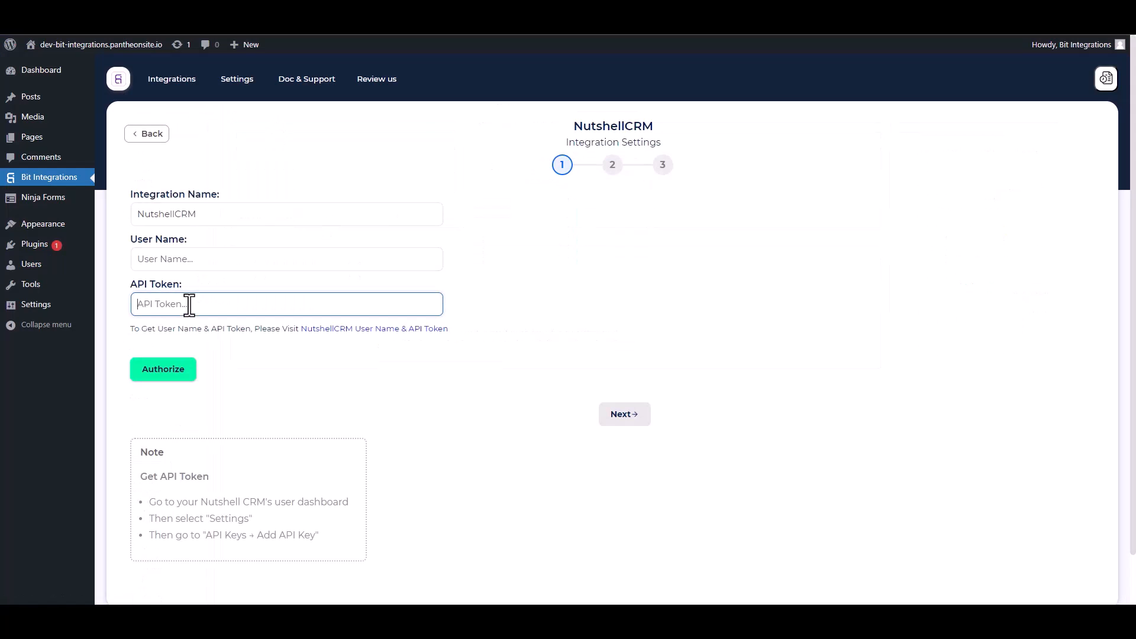
key(ctrl+v)
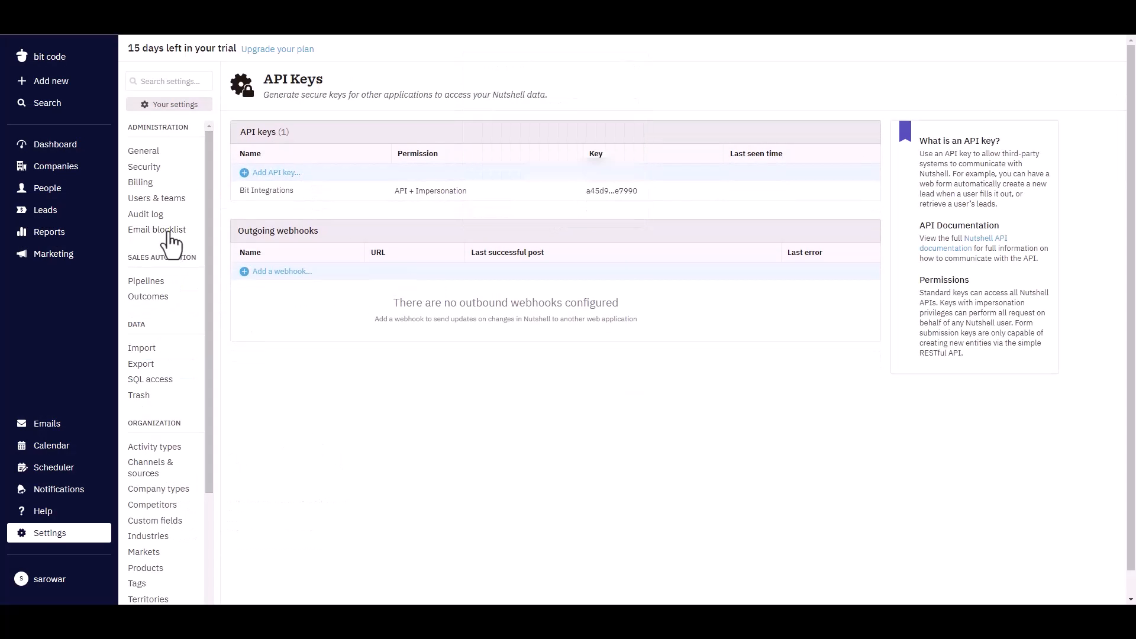
Step: Copy the account's login email from Users & teams into the User Name field
click(157, 198)
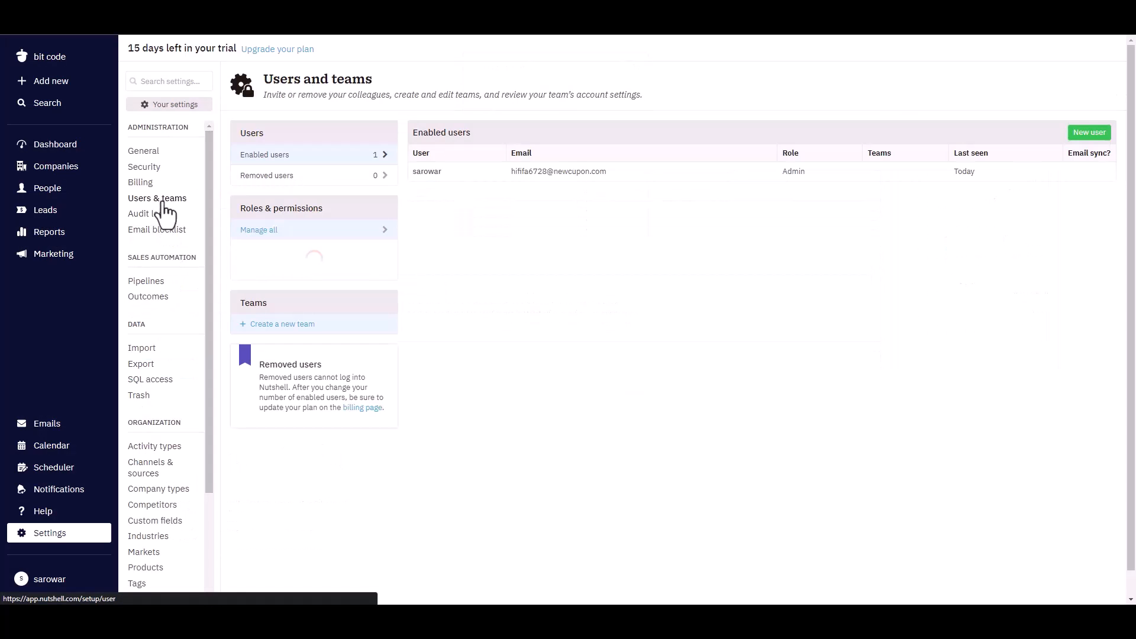
drag(615, 172, 515, 176)
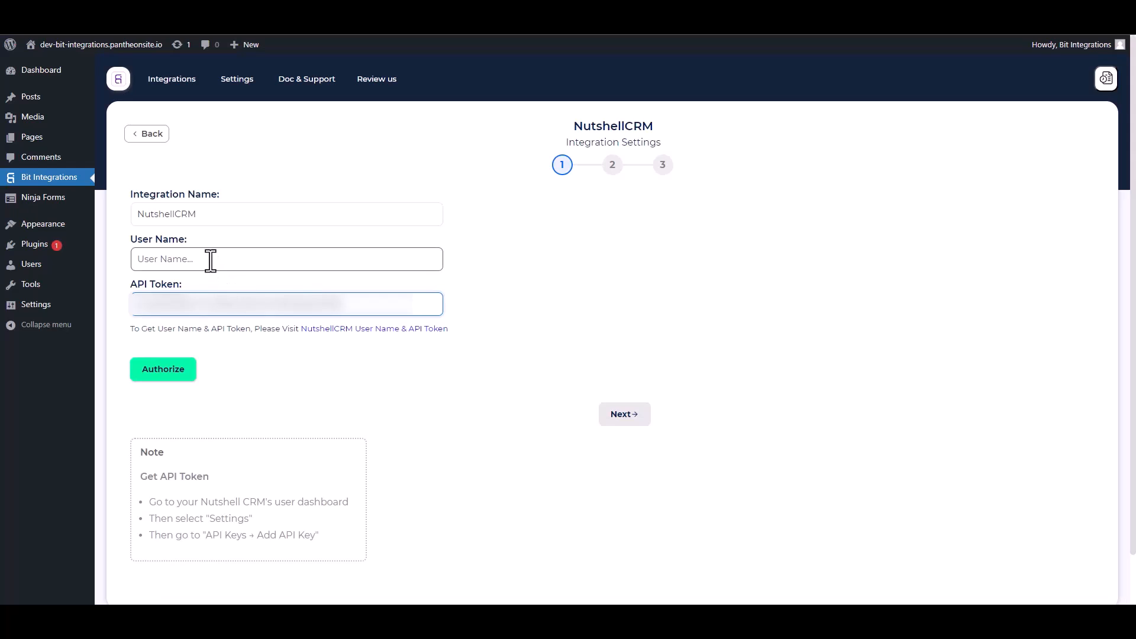
click(210, 258)
key(ctrl+v)
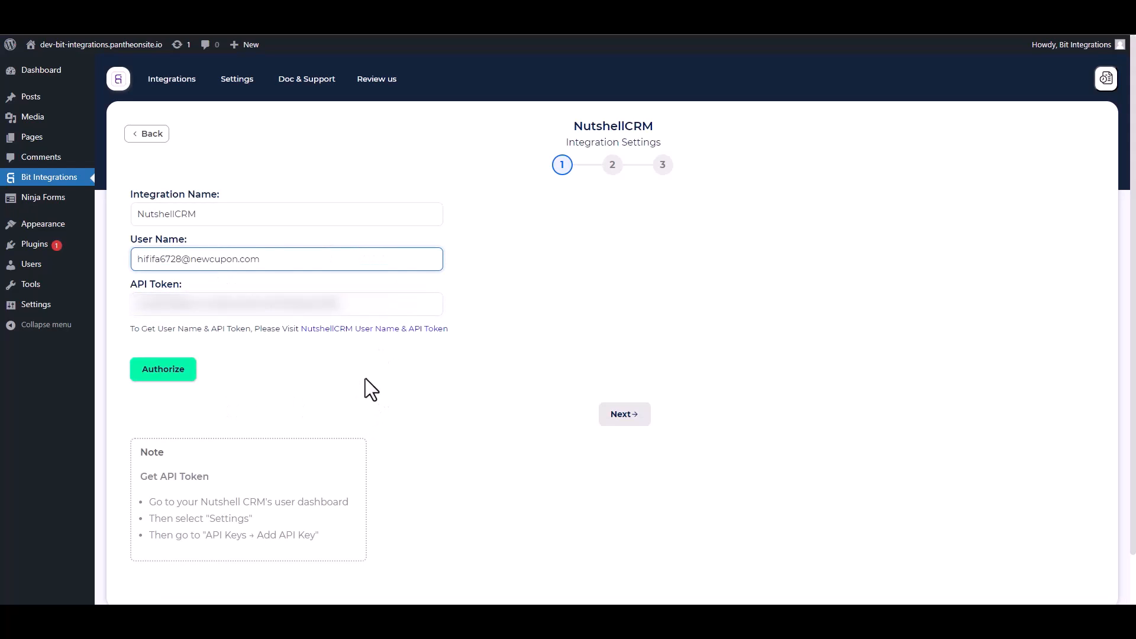
Step: Authorize the NutshellCRM connection and choose Create People as the action
click(162, 375)
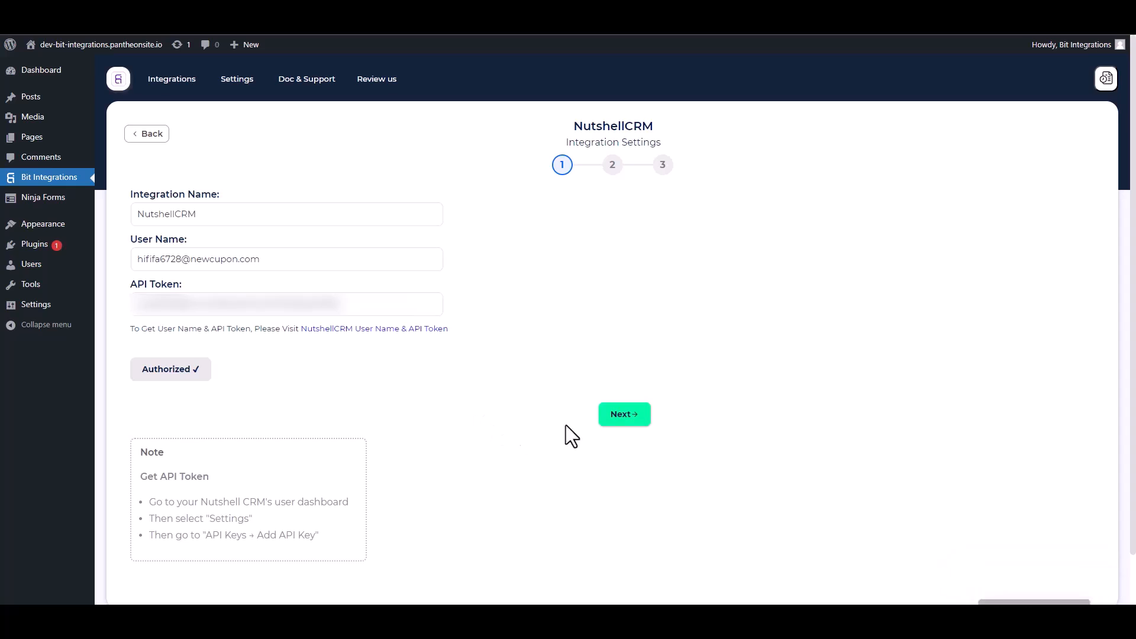
click(622, 417)
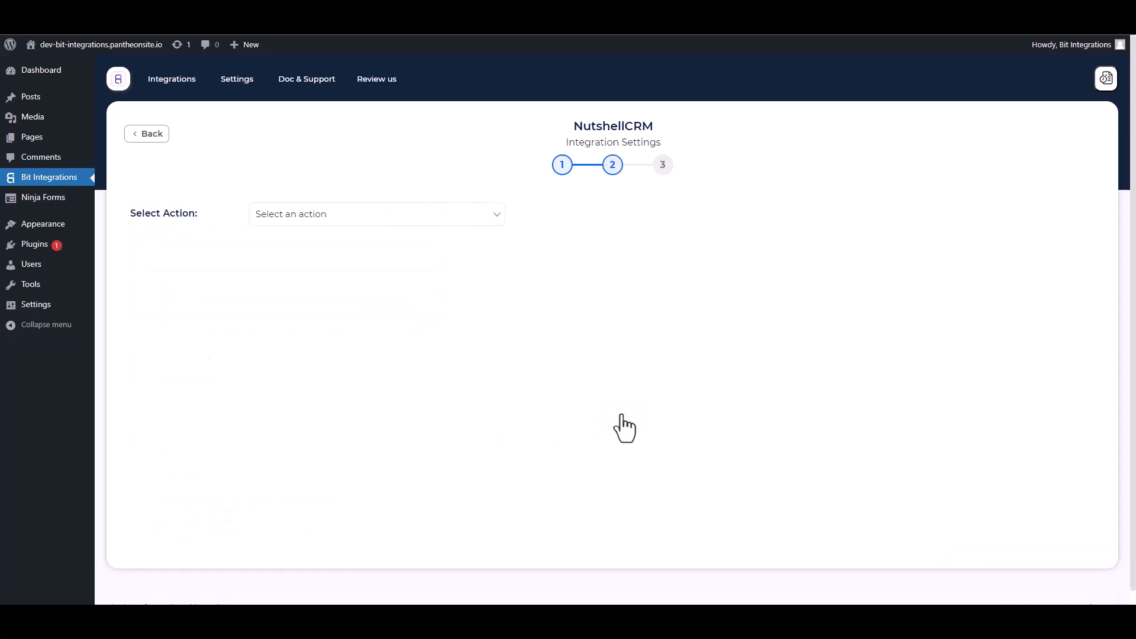
click(357, 222)
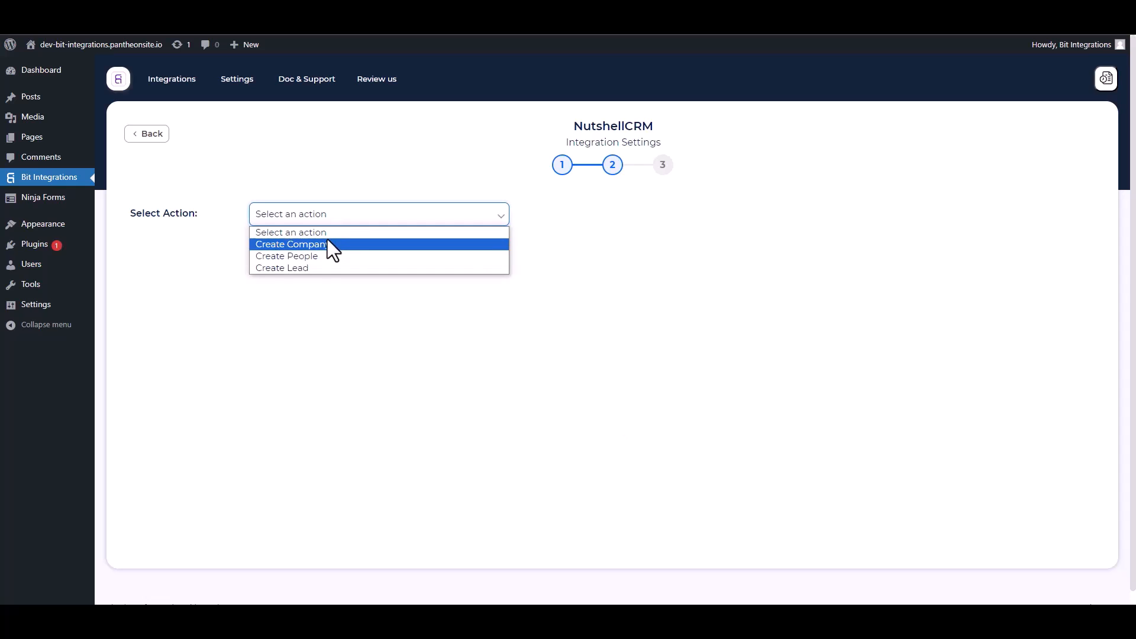
click(312, 256)
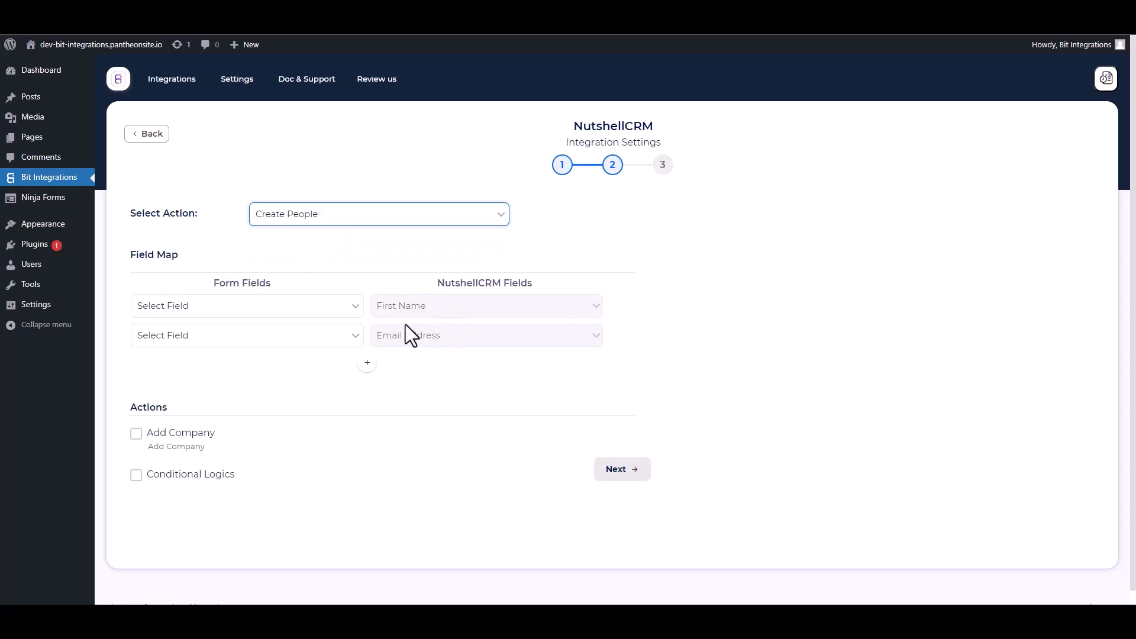
Step: Map the form's First Name and Email fields to NutshellCRM's name and Email Address
click(246, 311)
click(196, 351)
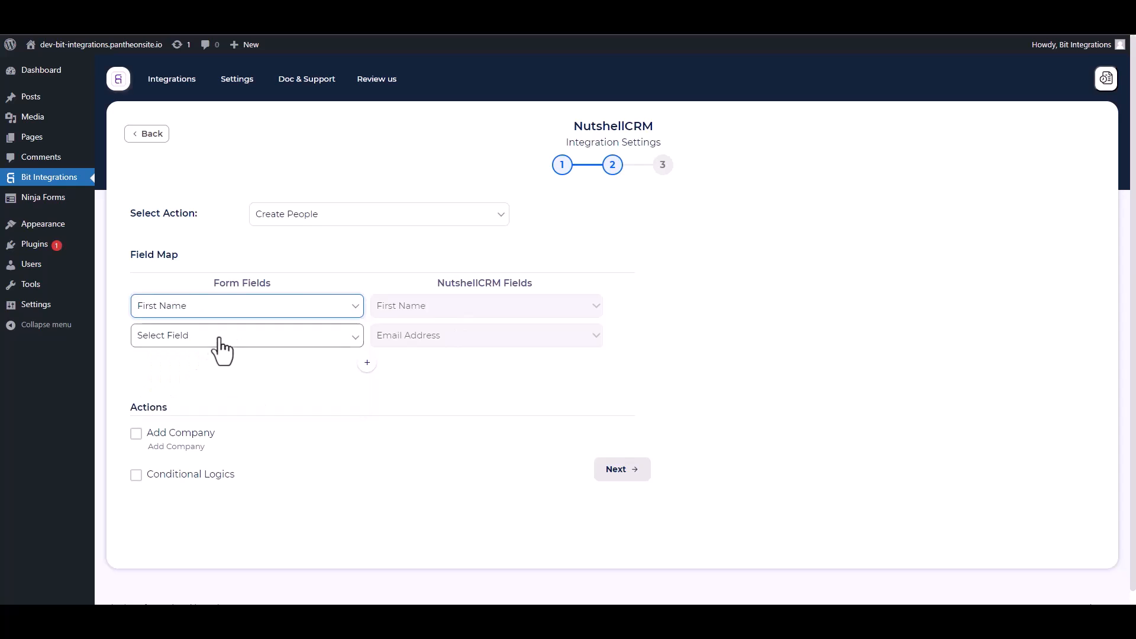
click(220, 340)
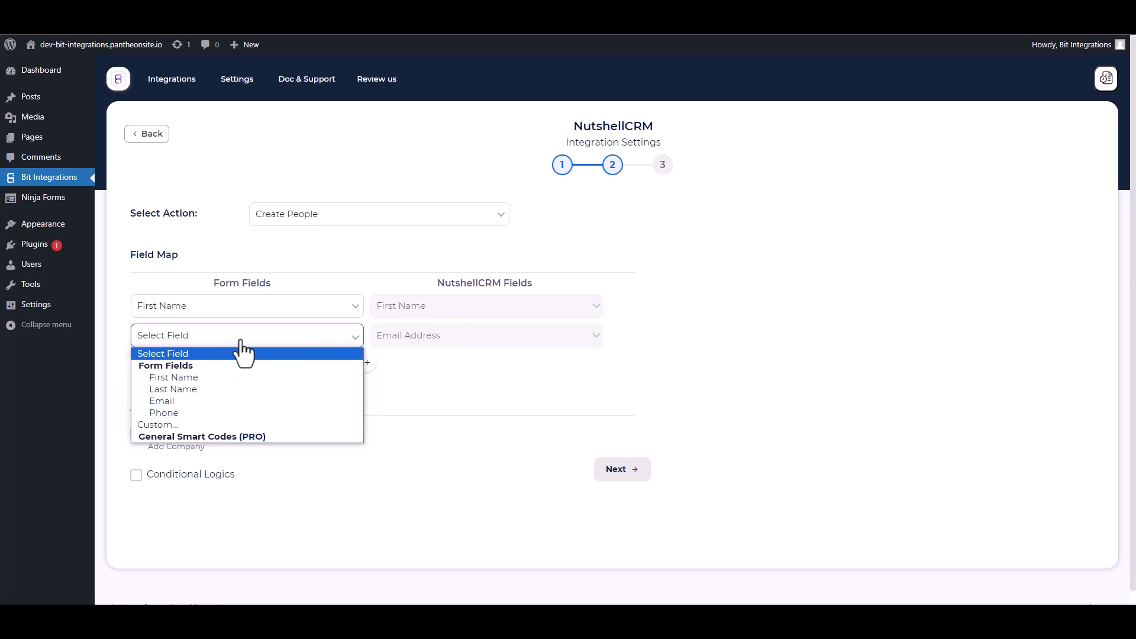
click(176, 402)
Step: Add mapping rows linking the form's Last Name and Phone to NutshellCRM Last Name and Phone Number
click(368, 363)
click(378, 367)
click(407, 397)
click(331, 365)
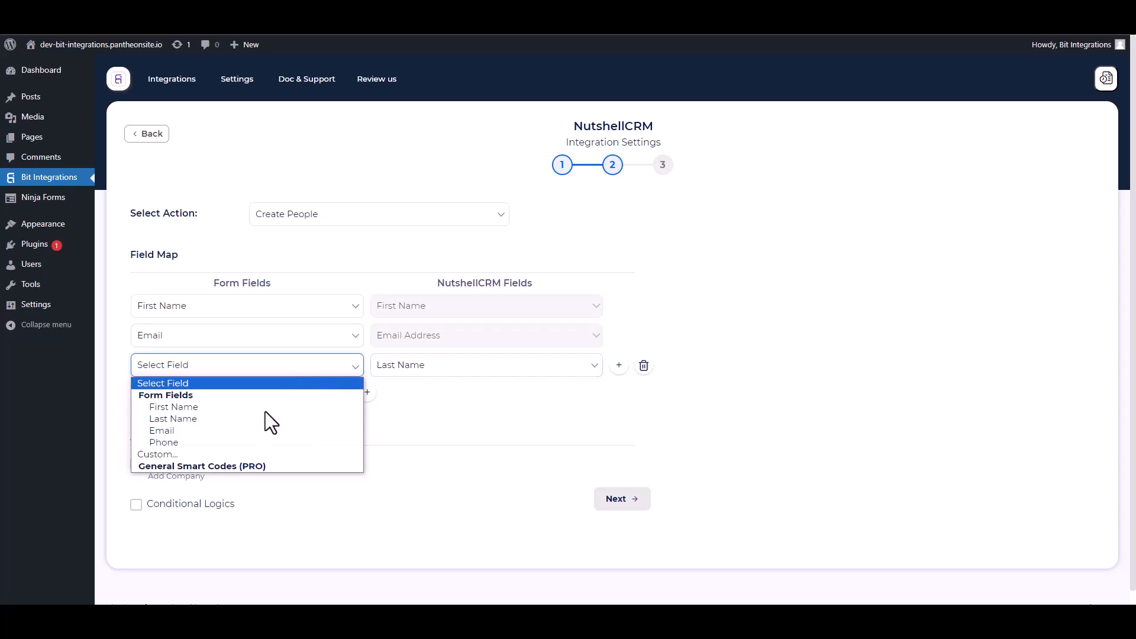
click(175, 419)
click(366, 392)
click(400, 396)
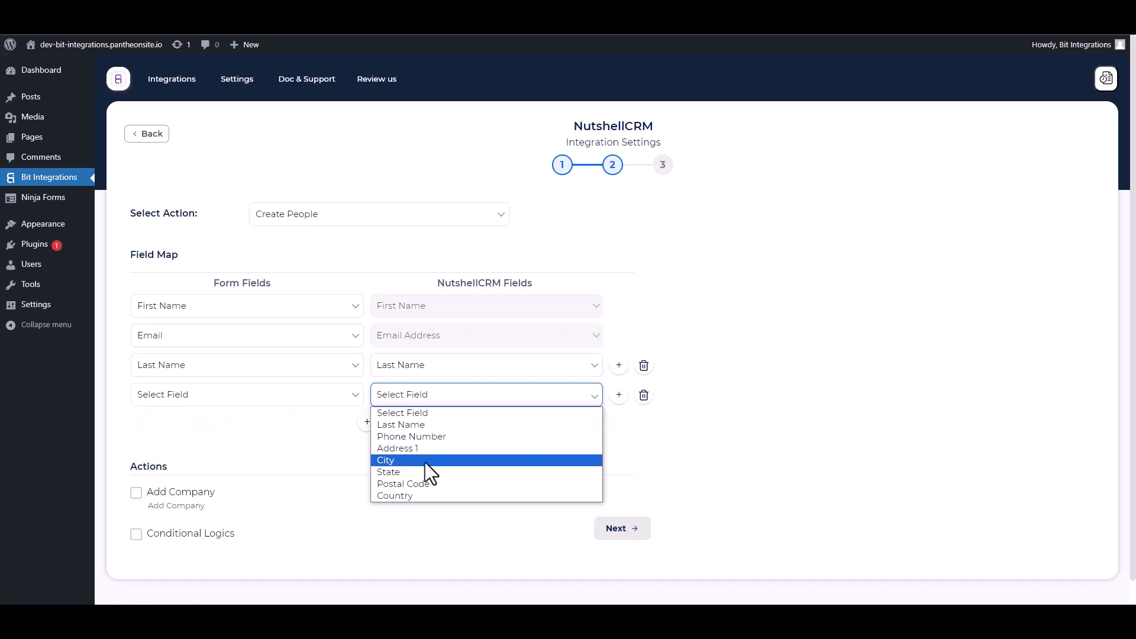
click(408, 437)
click(228, 395)
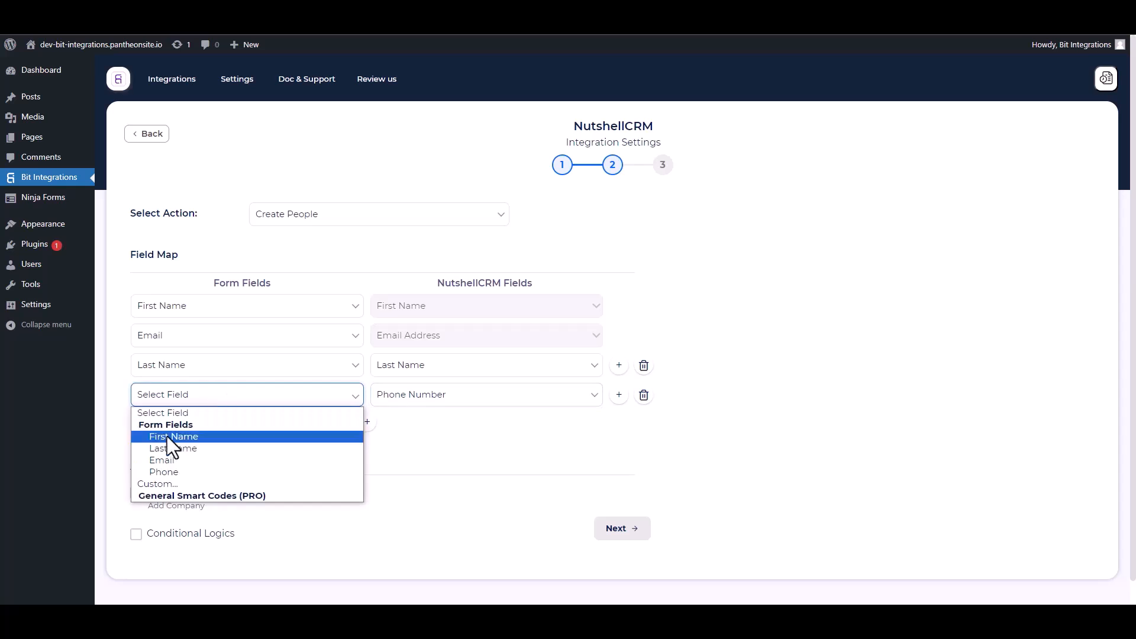
click(175, 466)
scroll(307, 408, down, 1)
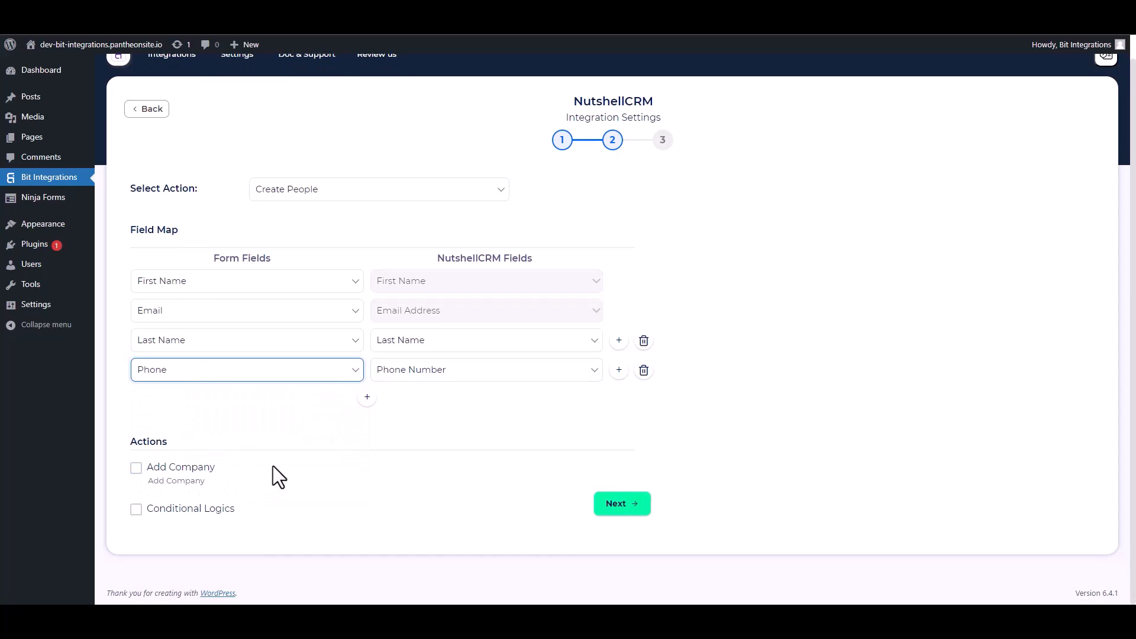
Step: Leave conditional logic off, then finish and save the NutshellCRM integration
click(135, 510)
scroll(284, 469, down, 3)
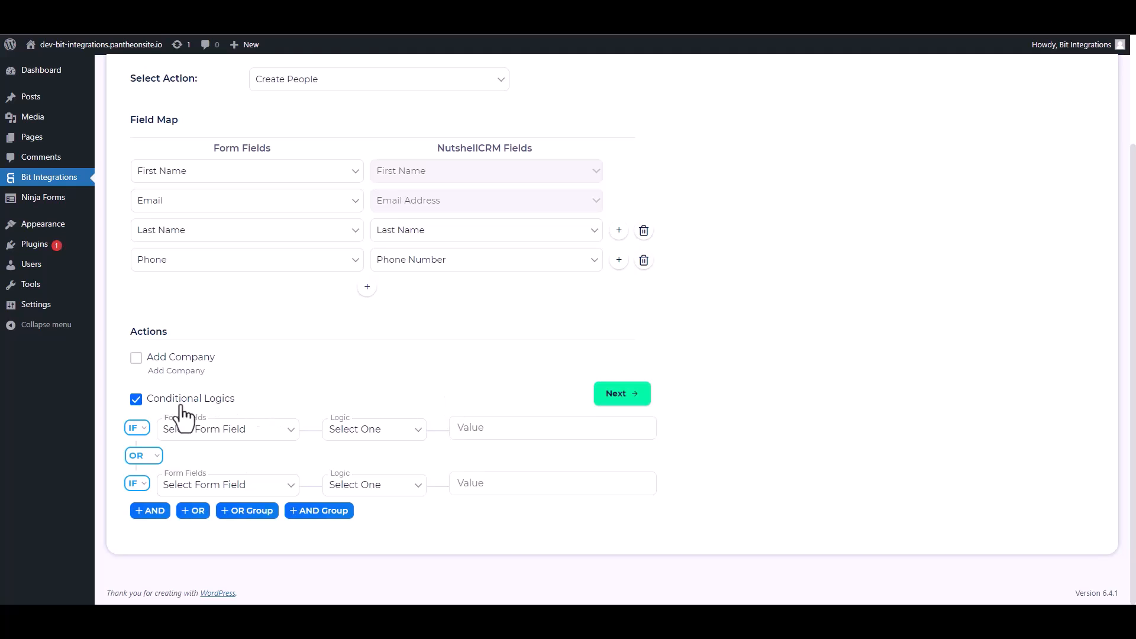
click(136, 400)
click(614, 504)
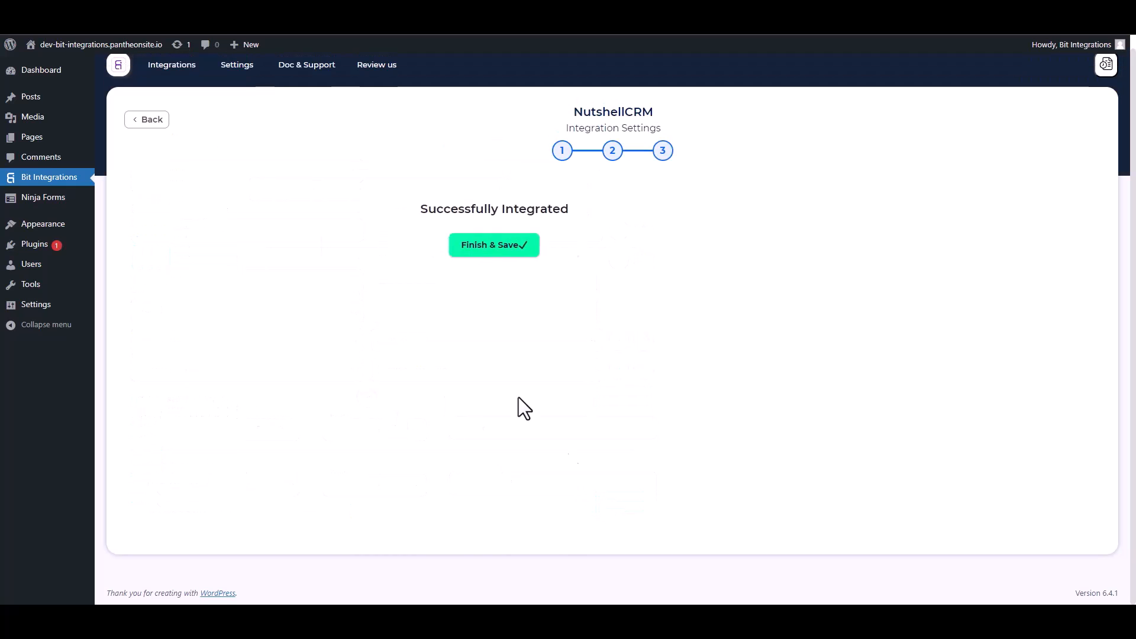
click(597, 251)
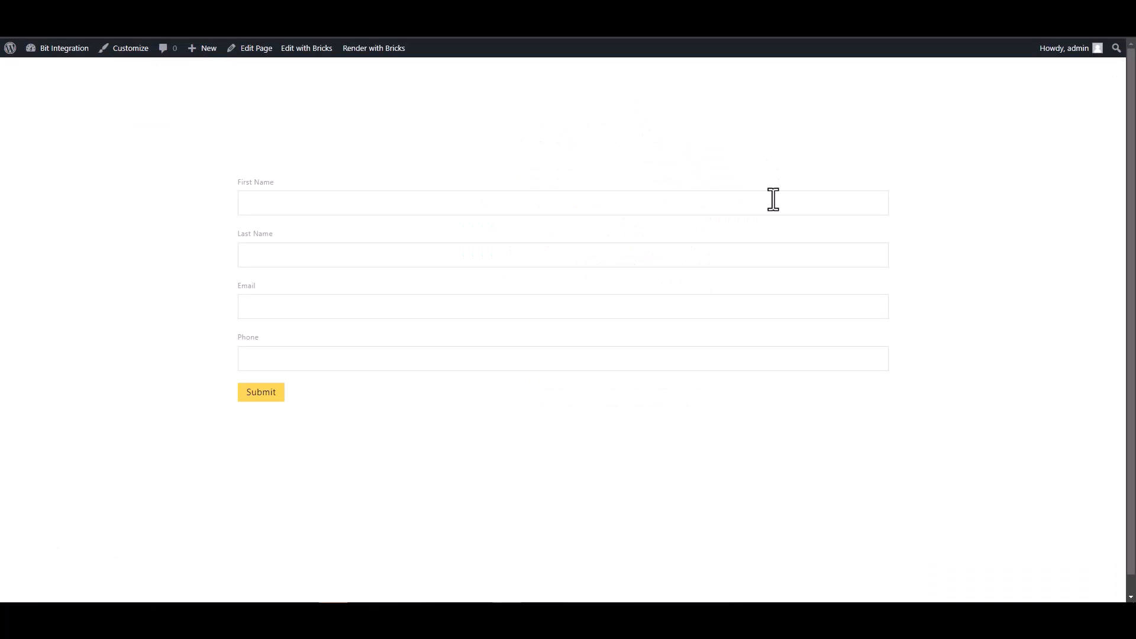
Step: Fill the form with first name 'Bit', last name 'Integration', a support email and phone number
click(773, 202)
text(Bit)
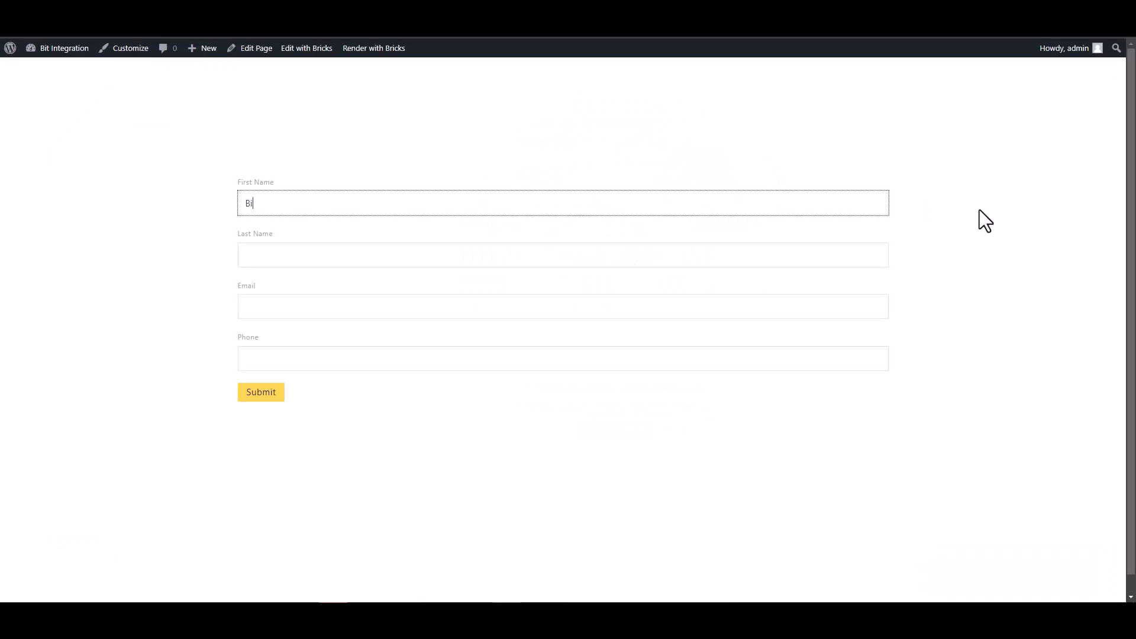
click(289, 254)
click(942, 385)
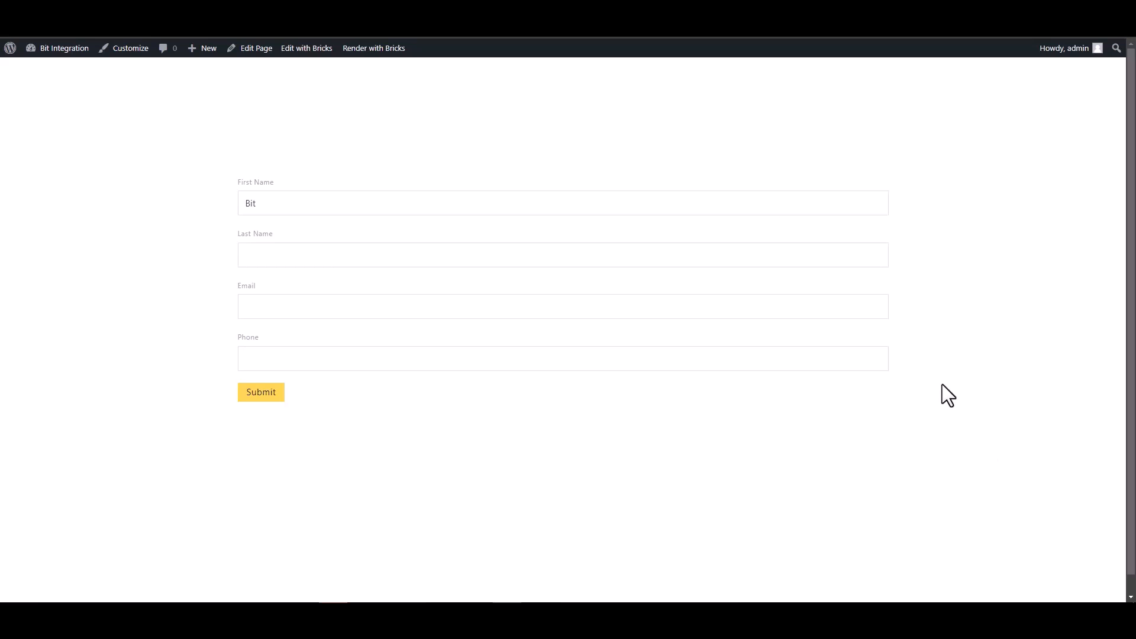
click(886, 265)
text(Integration)
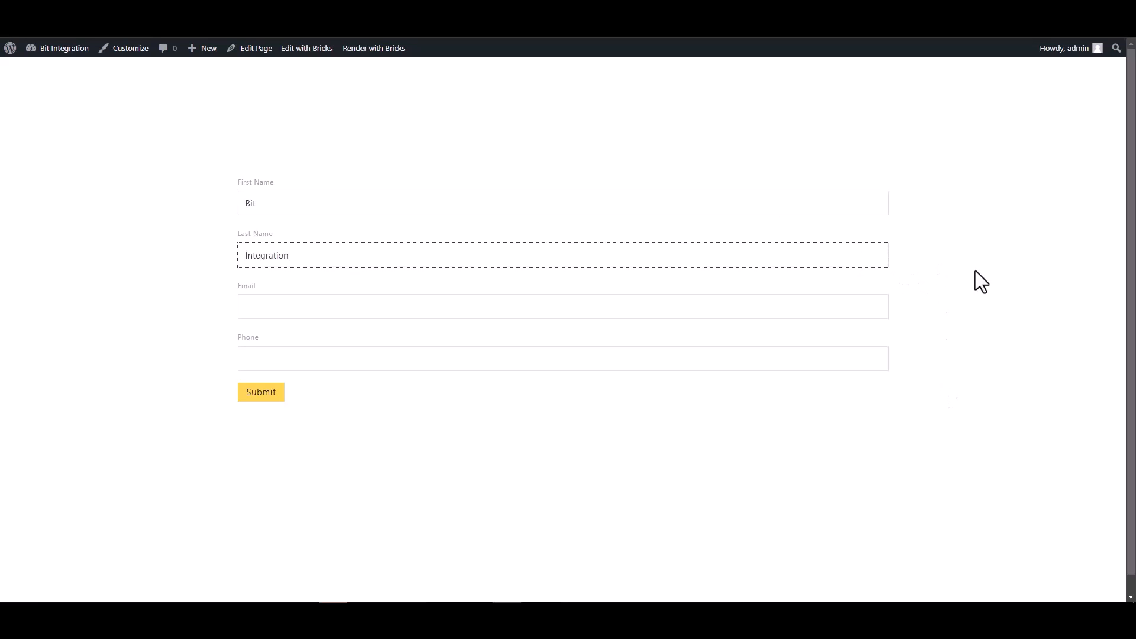
click(822, 302)
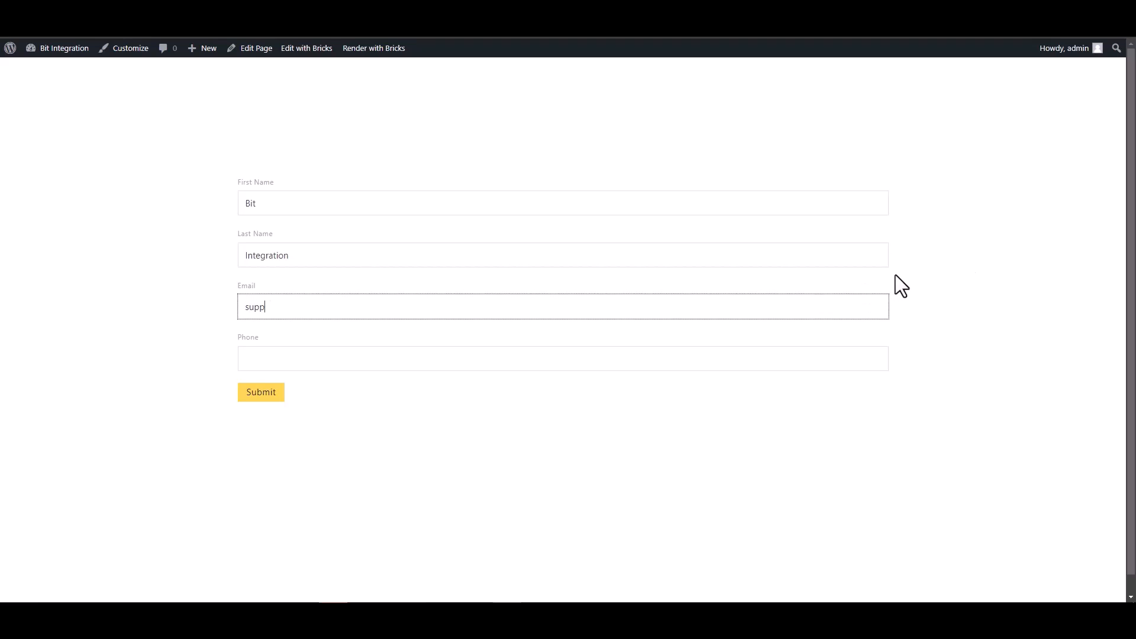
click(855, 362)
text(444555666)
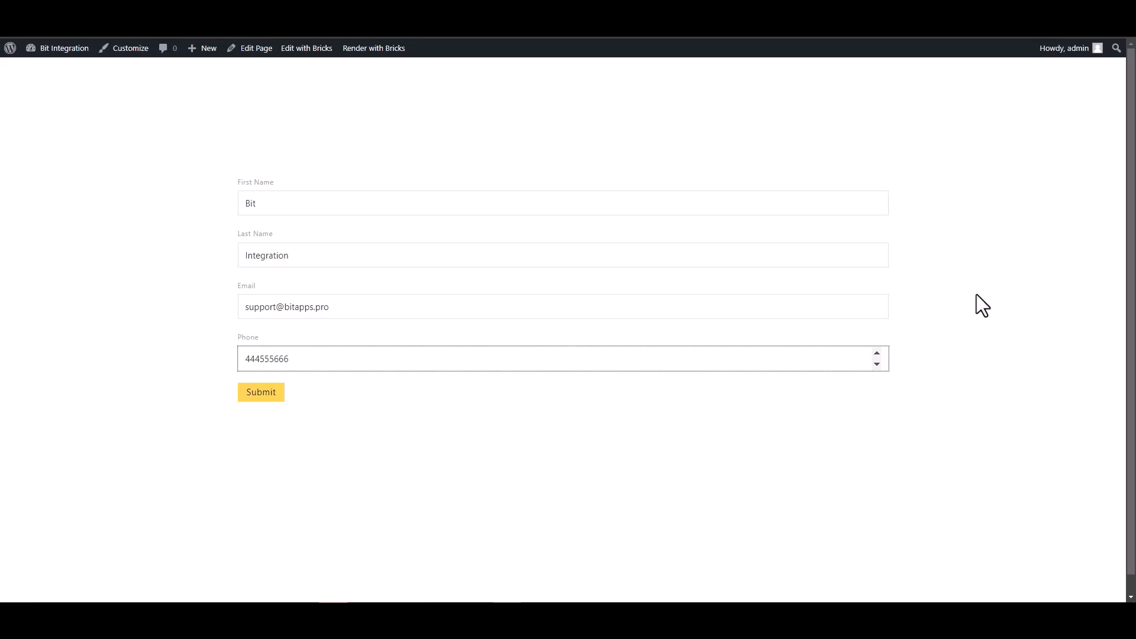
Step: Submit the form and confirm the success message appears
click(266, 398)
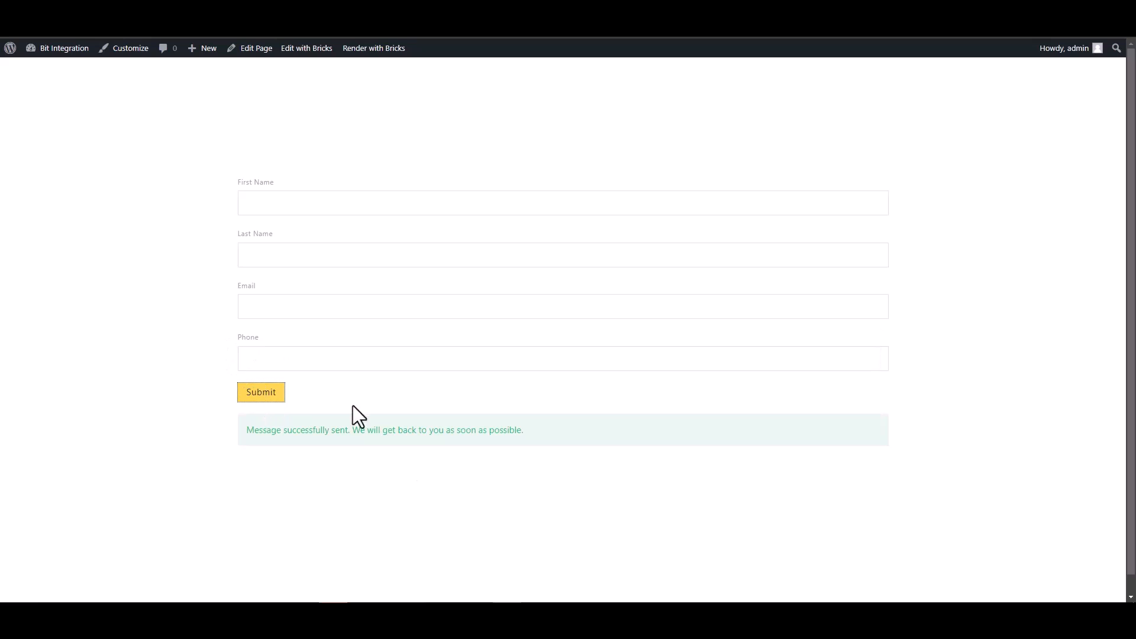
drag(246, 430, 391, 477)
click(391, 476)
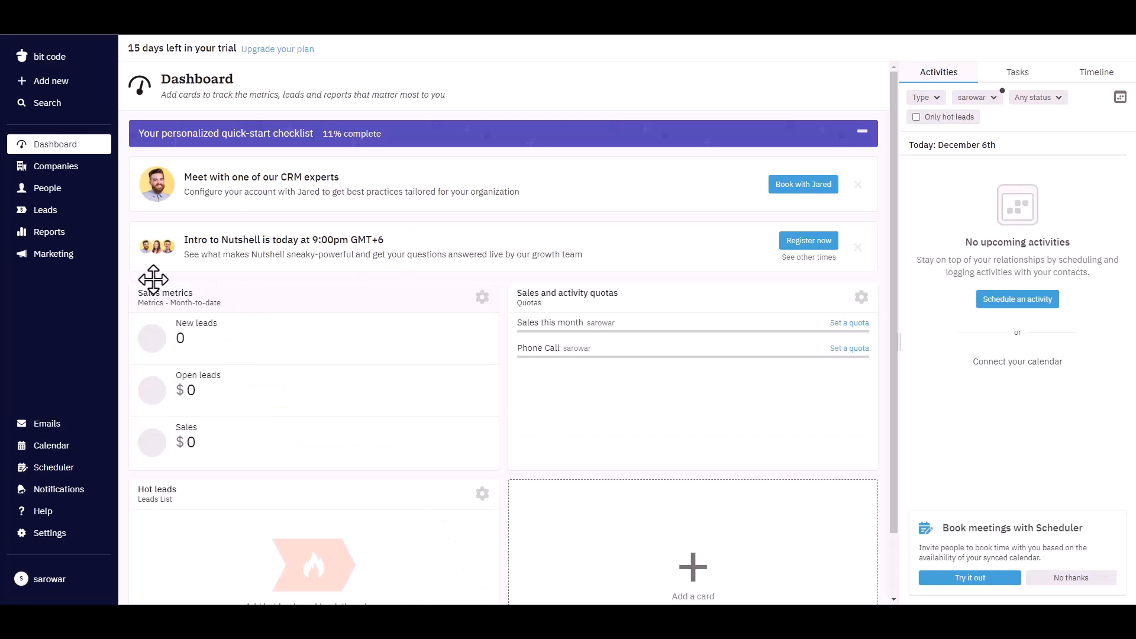
Step: Open Nutshell CRM's People list to check for the newly submitted contact
click(46, 191)
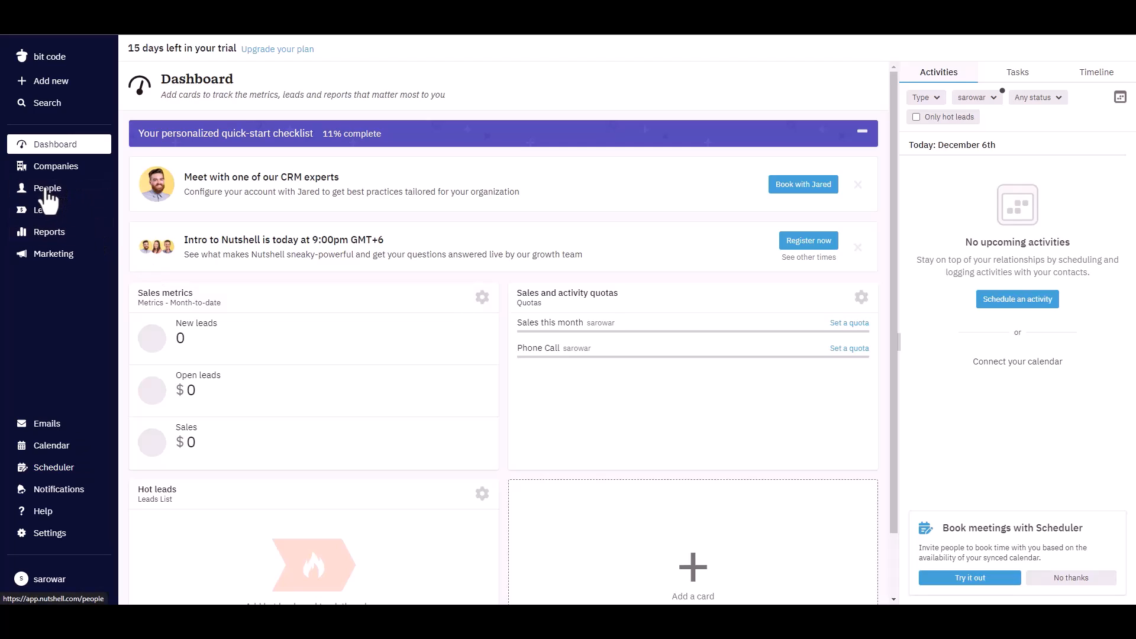